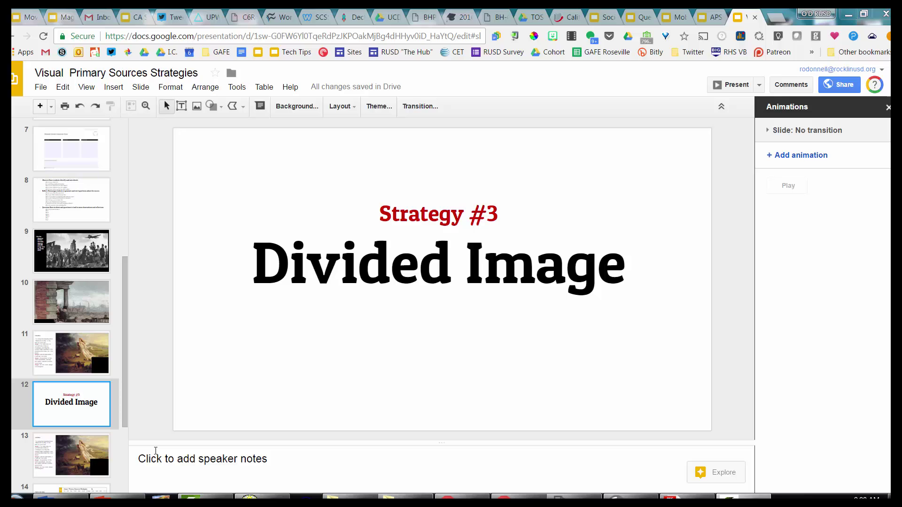
Go to slide 13, the Manifest Destiny practice slide, from the filmstrip.
{"action": "left_click", "coordinate": [112, 464]}
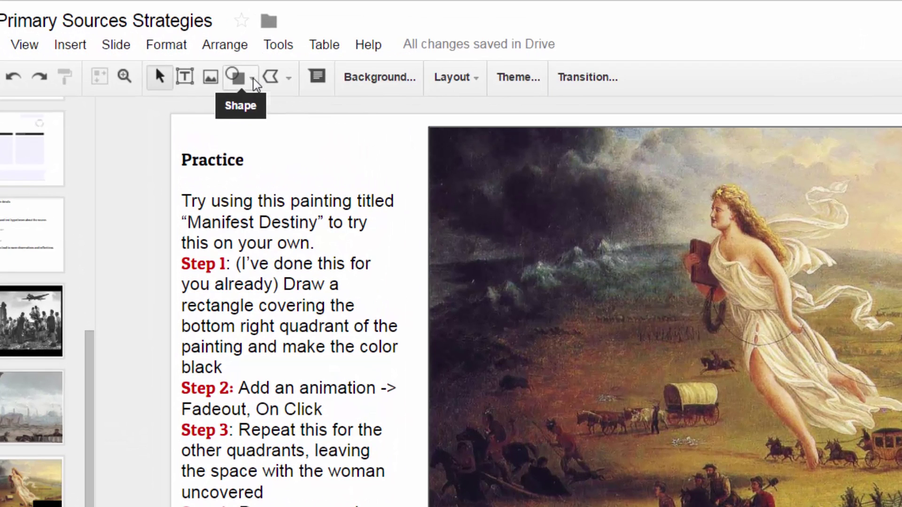
Draw a rectangle from the painting's centre to its bottom-right corner.
{"action": "left_click", "coordinate": [254, 78]}
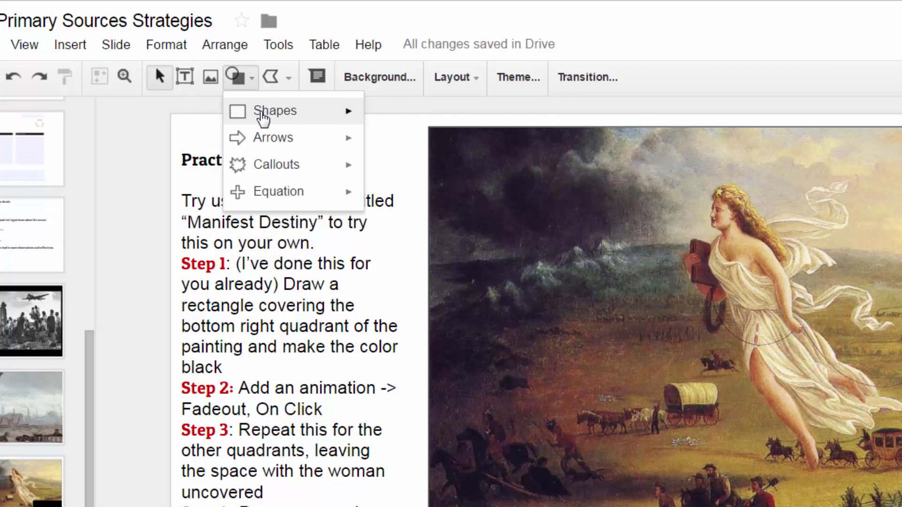
{"action": "mouse_move", "coordinate": [262, 118]}
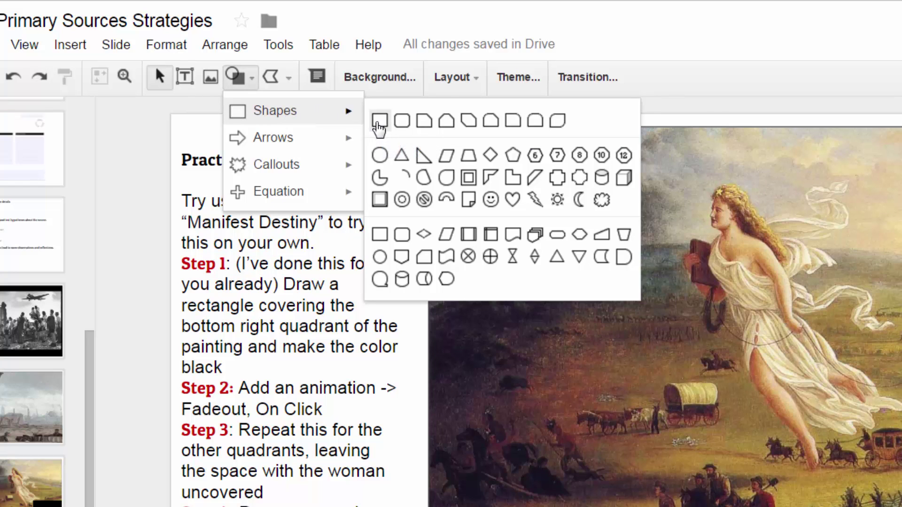
{"action": "left_click", "coordinate": [378, 123]}
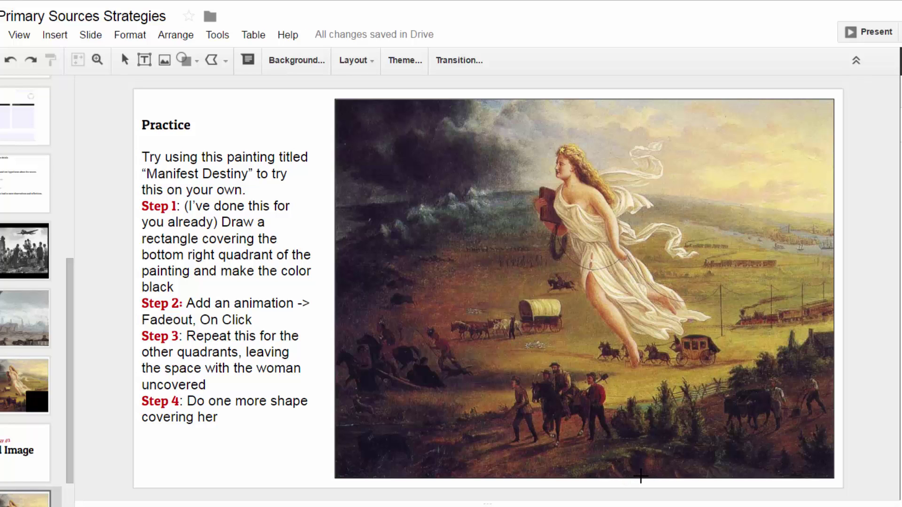
{"action": "mouse_move", "coordinate": [639, 478]}
{"action": "left_mouse_down"}
{"action": "mouse_move", "coordinate": [663, 457]}
{"action": "mouse_move", "coordinate": [809, 393]}
{"action": "mouse_move", "coordinate": [829, 374]}
{"action": "mouse_move", "coordinate": [832, 330]}
{"action": "left_mouse_up"}
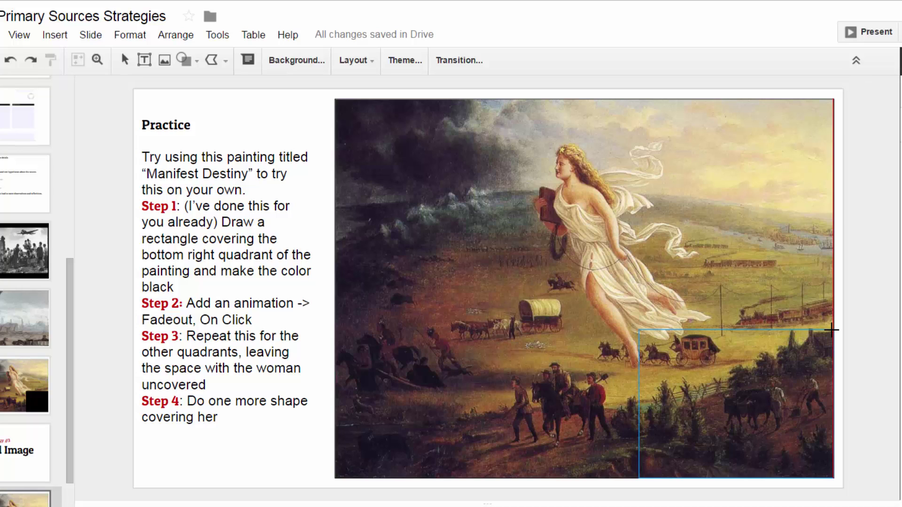
{"action": "left_click_drag", "start_coordinate": [832, 330], "coordinate": [832, 329]}
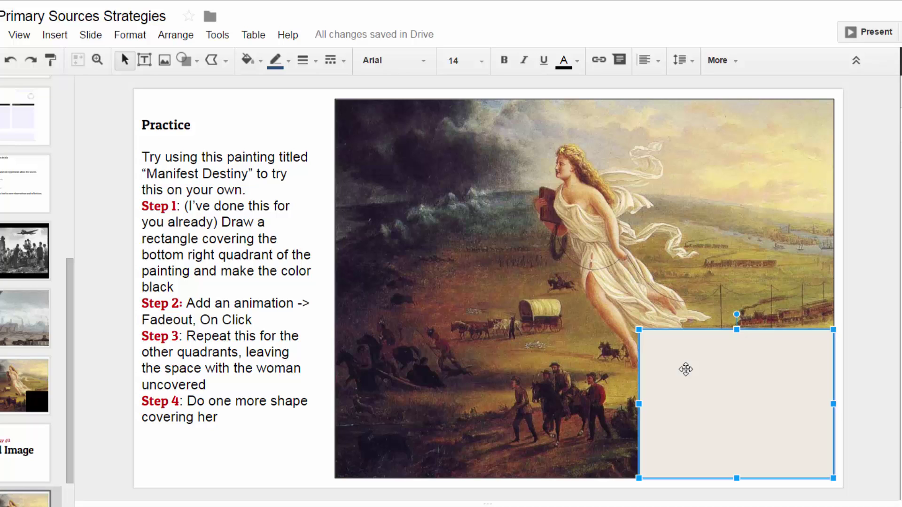
Add a Fade out (On click) animation to the rectangle and play the preview to check it.
{"action": "left_click", "coordinate": [54, 38]}
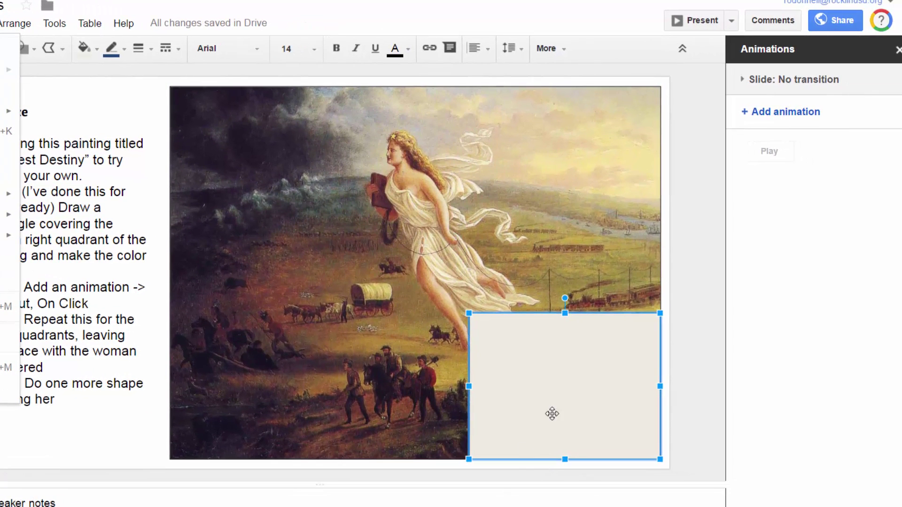
{"action": "left_click", "coordinate": [775, 117]}
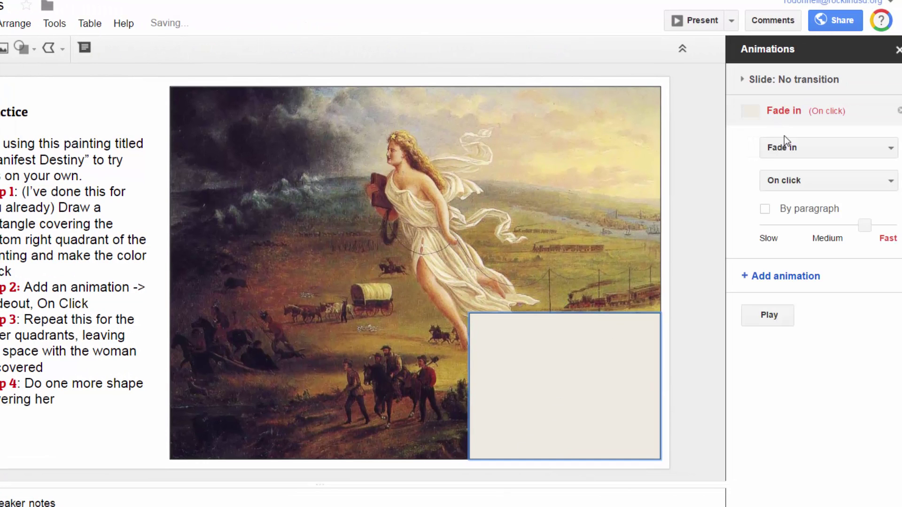
{"action": "left_click", "coordinate": [790, 154]}
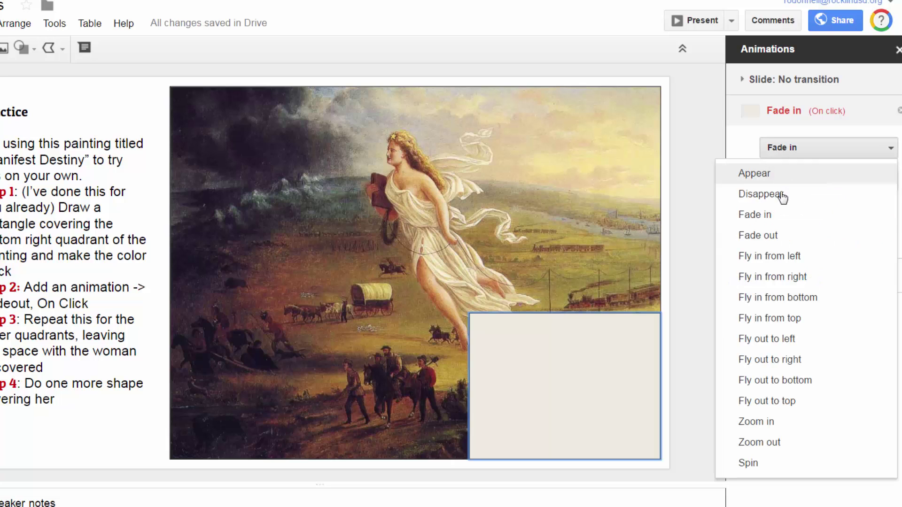
{"action": "left_click", "coordinate": [777, 242]}
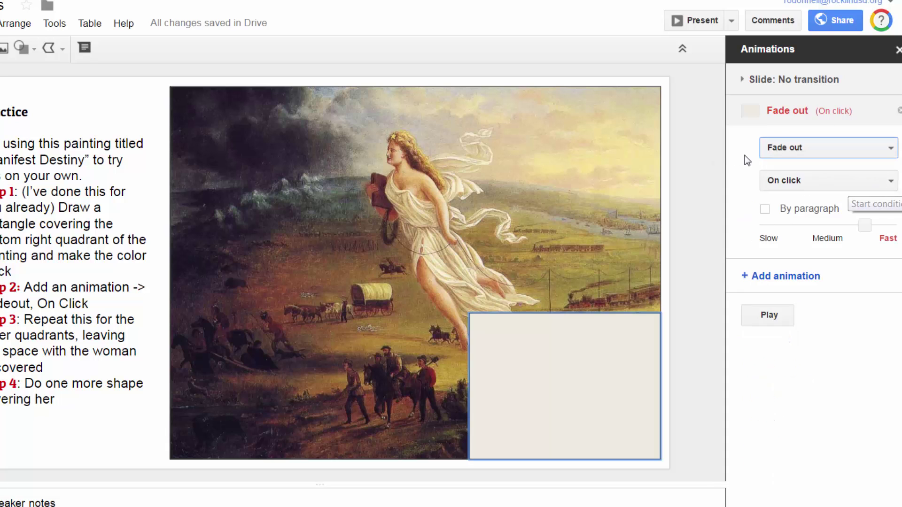
{"action": "left_click", "coordinate": [684, 131]}
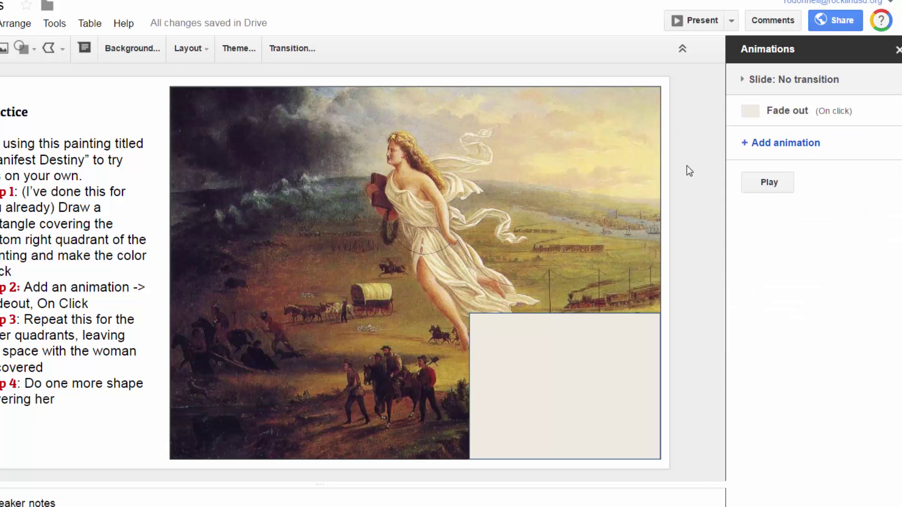
{"action": "left_click", "coordinate": [769, 186]}
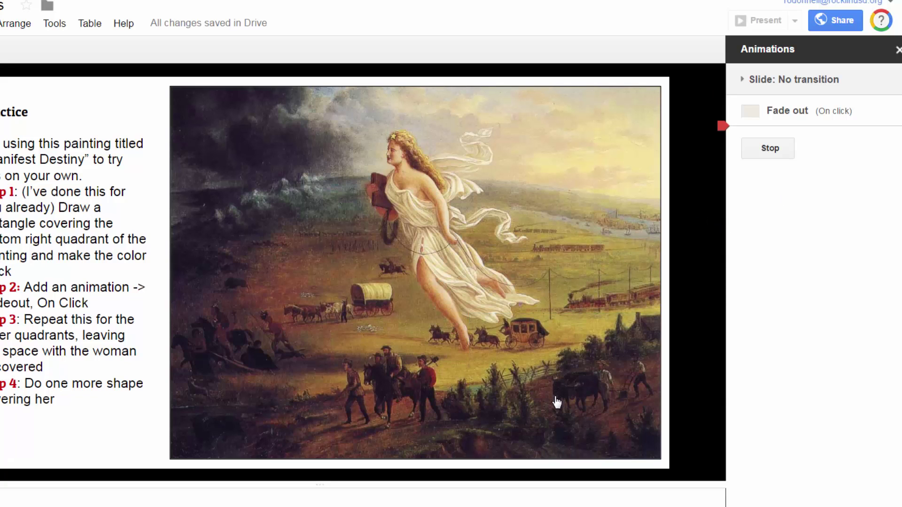
{"action": "left_click", "coordinate": [770, 150]}
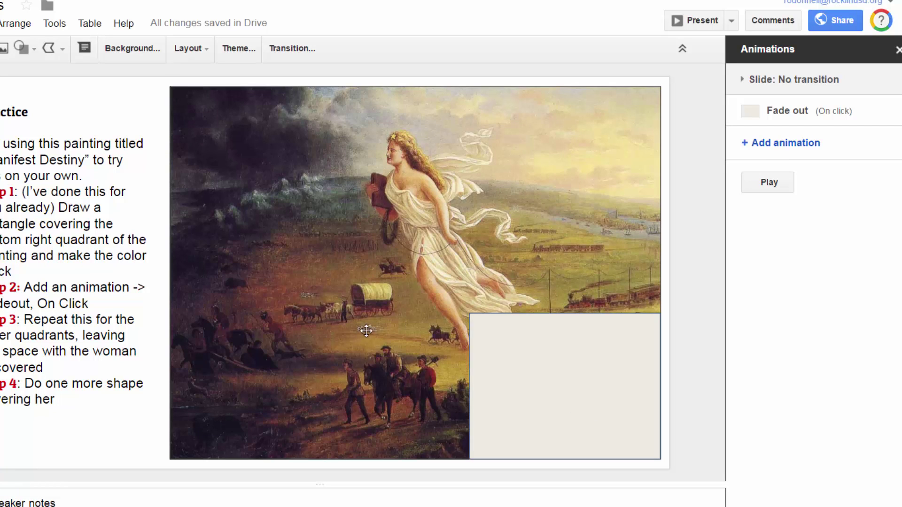
Set the bottom-right rectangle's fill colour and outline colour to black.
{"action": "left_click", "coordinate": [536, 395]}
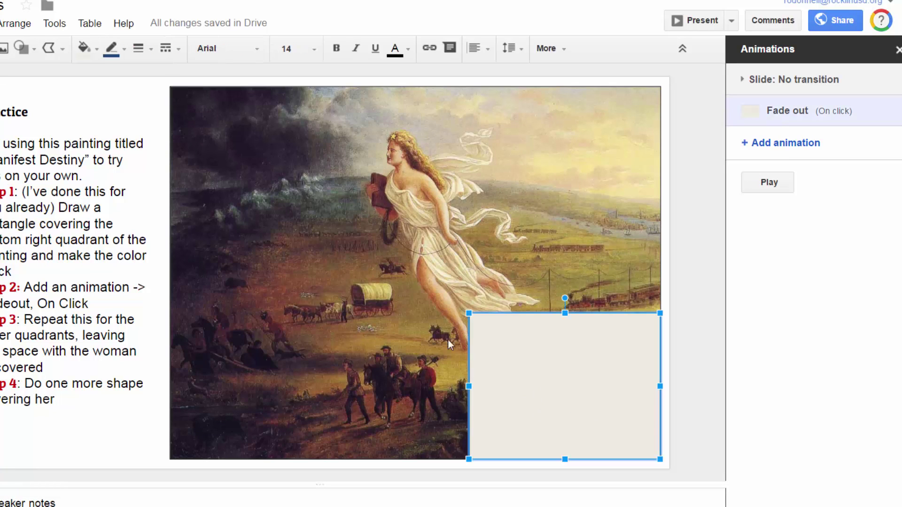
{"action": "left_click", "coordinate": [89, 50]}
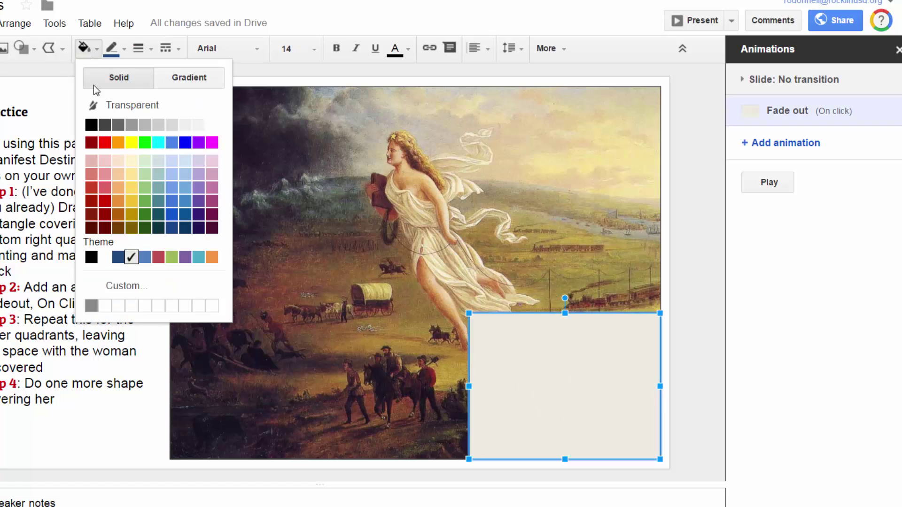
{"action": "left_click", "coordinate": [91, 125]}
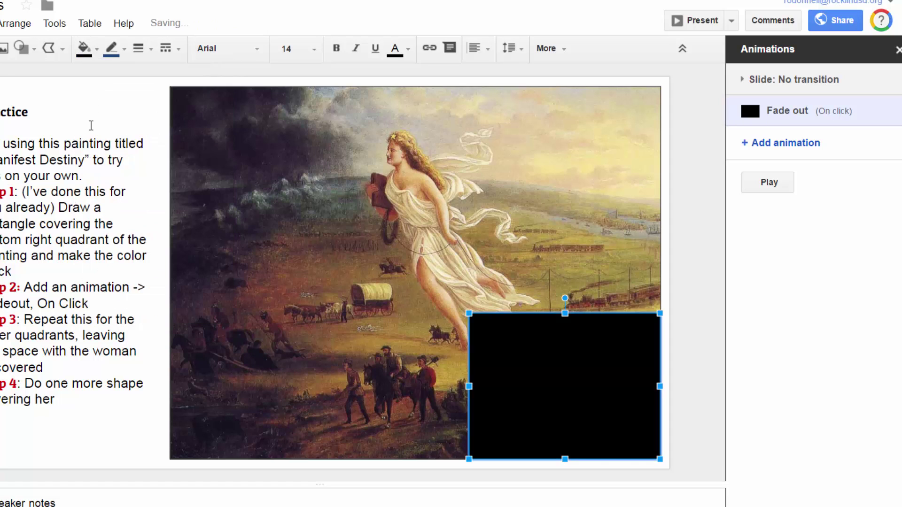
{"action": "left_click", "coordinate": [111, 49]}
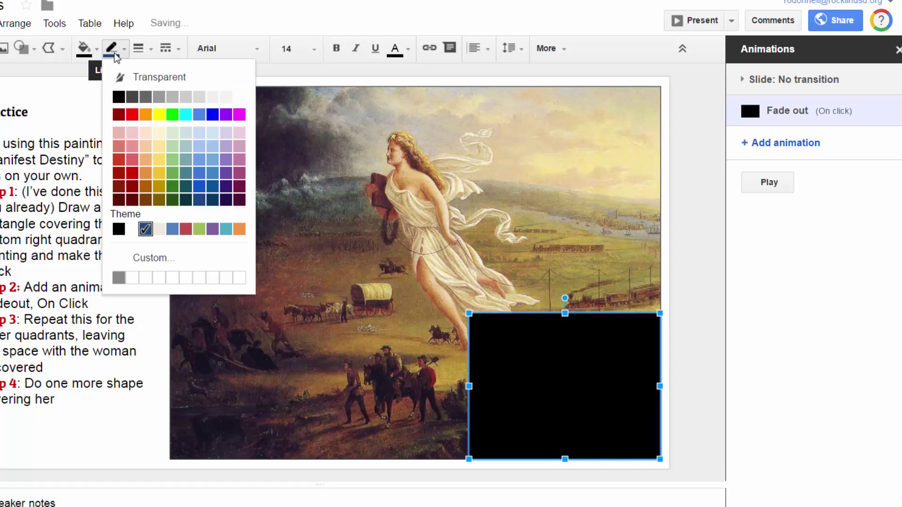
{"action": "left_click", "coordinate": [121, 98]}
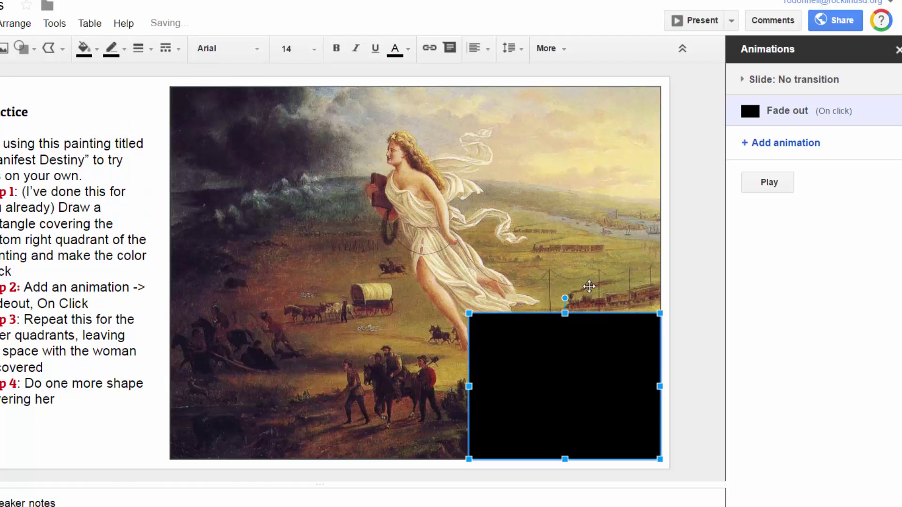
{"action": "left_click", "coordinate": [683, 275]}
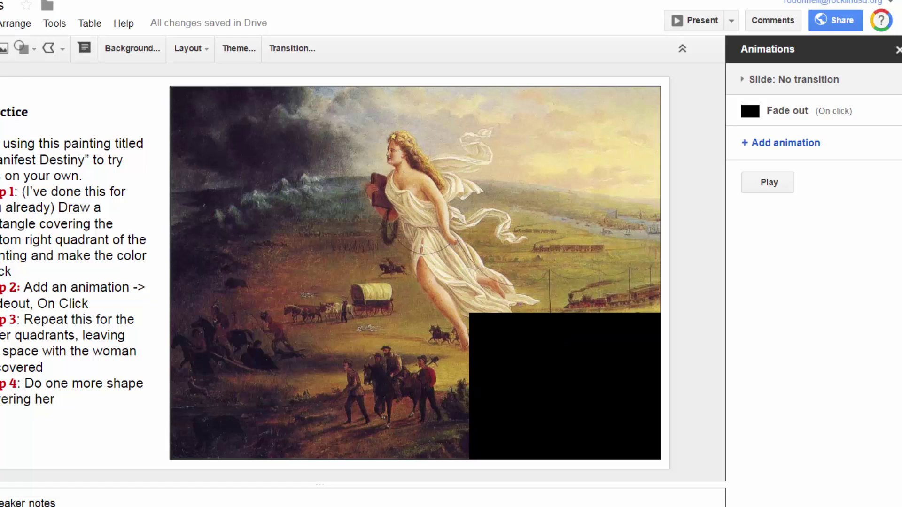
Draw a tall rectangle over the painting's top-right area, keeping its left edge clear of the woman.
{"action": "left_click", "coordinate": [55, 23]}
{"action": "left_click", "coordinate": [90, 23]}
{"action": "left_click", "coordinate": [36, 47]}
{"action": "mouse_move", "coordinate": [37, 79]}
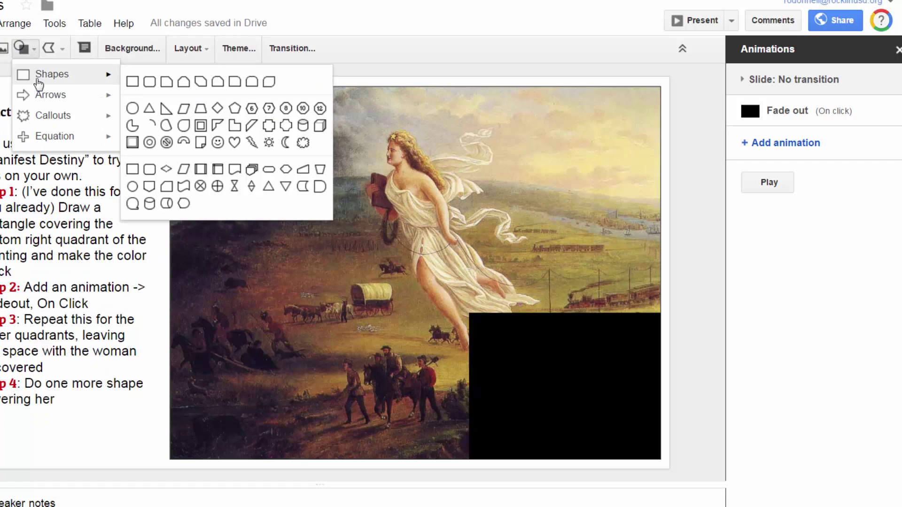
{"action": "left_click", "coordinate": [133, 83]}
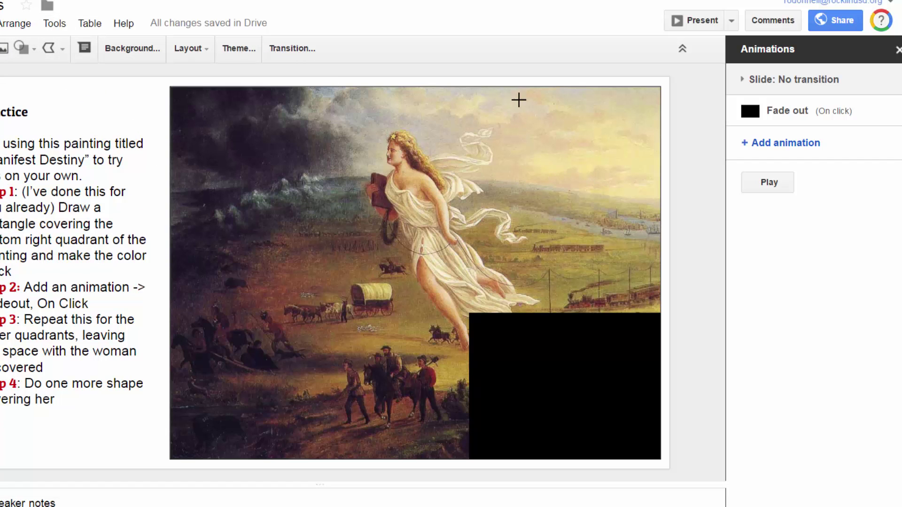
{"action": "mouse_move", "coordinate": [504, 87]}
{"action": "left_mouse_down"}
{"action": "mouse_move", "coordinate": [540, 306]}
{"action": "mouse_move", "coordinate": [560, 316]}
{"action": "mouse_move", "coordinate": [657, 312]}
{"action": "left_mouse_up"}
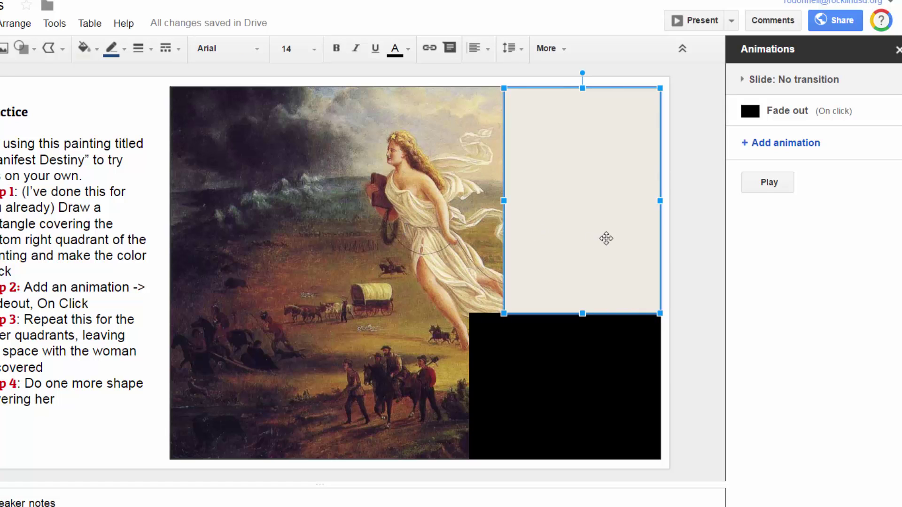
{"action": "left_click_drag", "start_coordinate": [508, 201], "coordinate": [511, 200]}
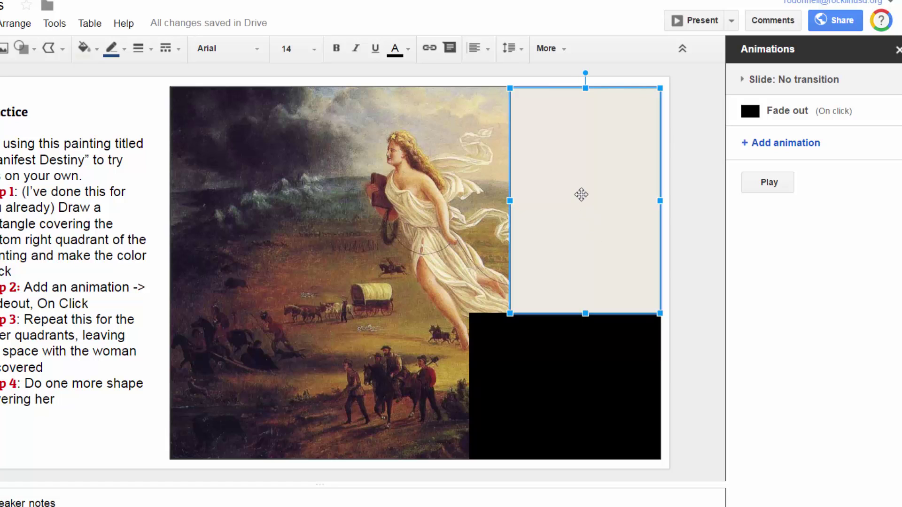
Give the second rectangle a Fade out animation.
{"action": "left_click", "coordinate": [780, 149]}
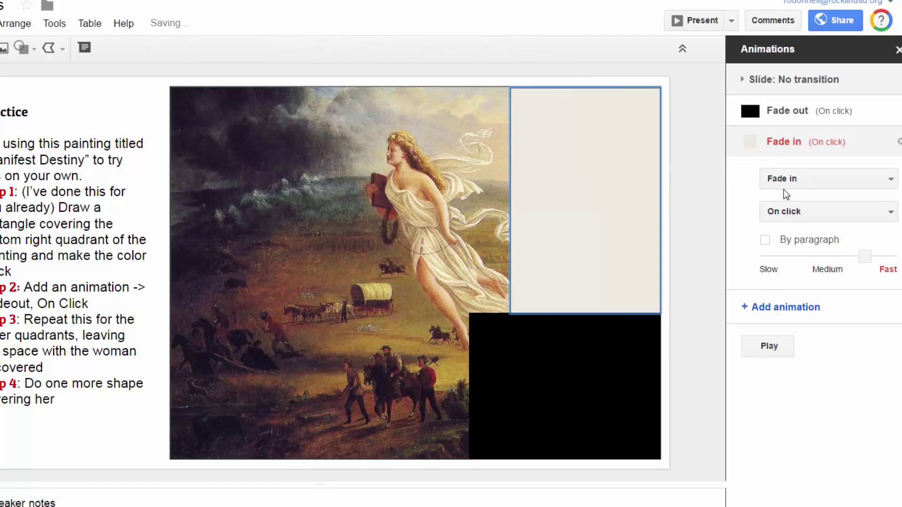
{"action": "left_click", "coordinate": [784, 181]}
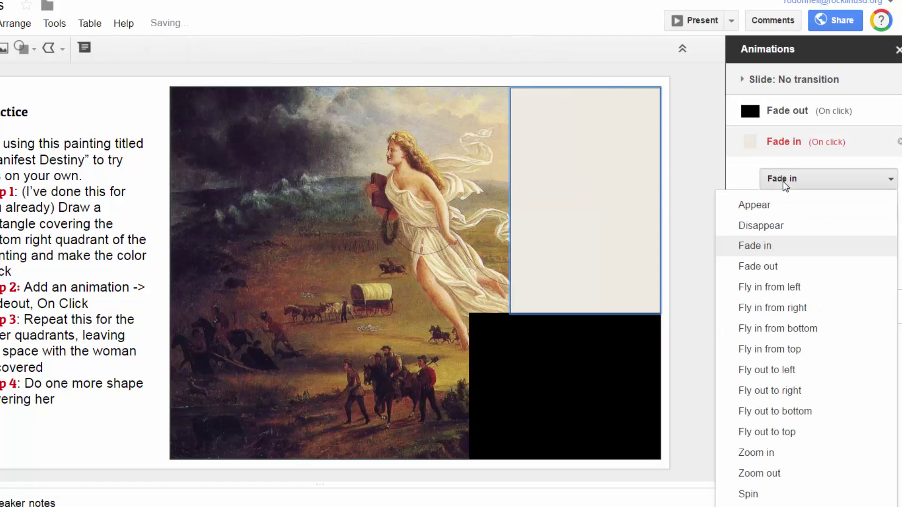
{"action": "left_click", "coordinate": [757, 267]}
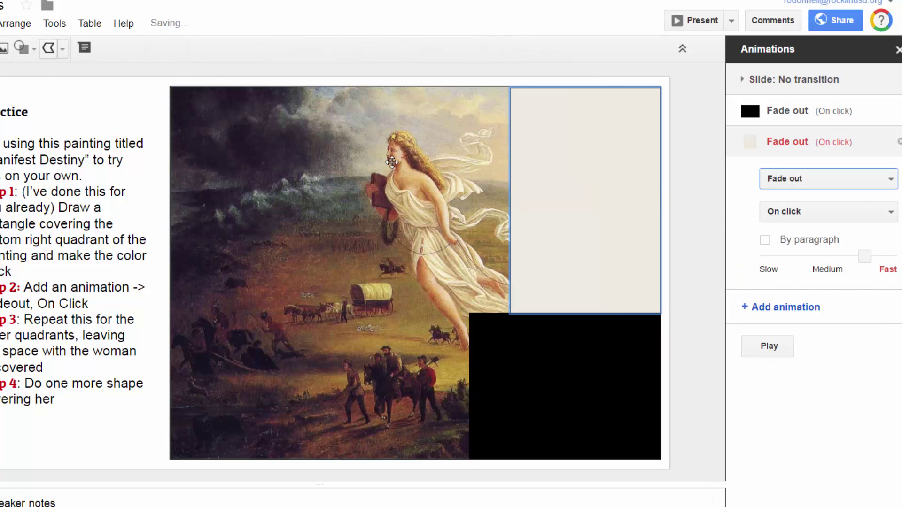
Colour the second rectangle's fill and outline black.
{"action": "left_click", "coordinate": [539, 153]}
{"action": "left_click", "coordinate": [89, 51]}
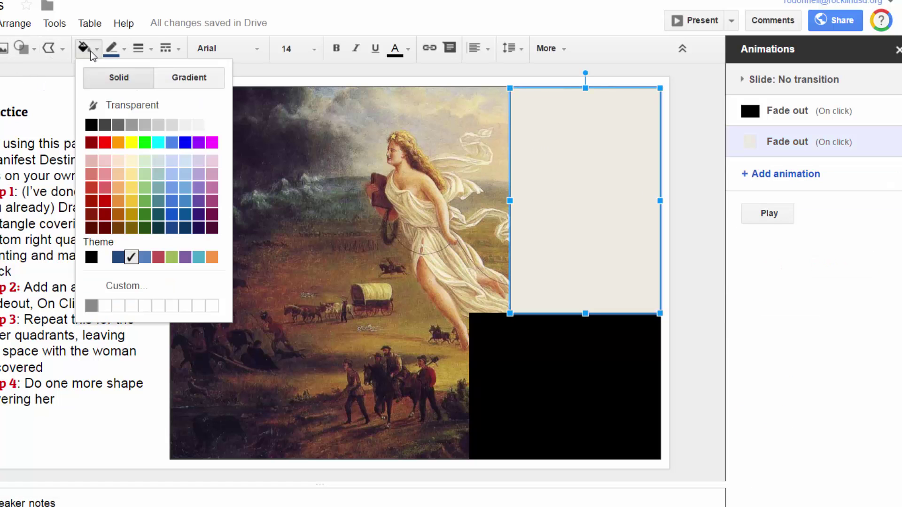
{"action": "left_click", "coordinate": [91, 125]}
{"action": "left_click", "coordinate": [118, 50]}
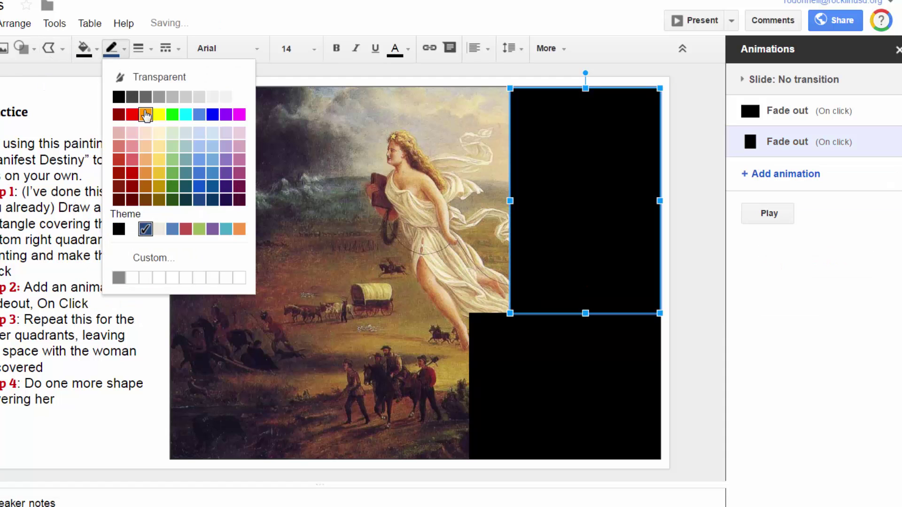
{"action": "left_click", "coordinate": [119, 96]}
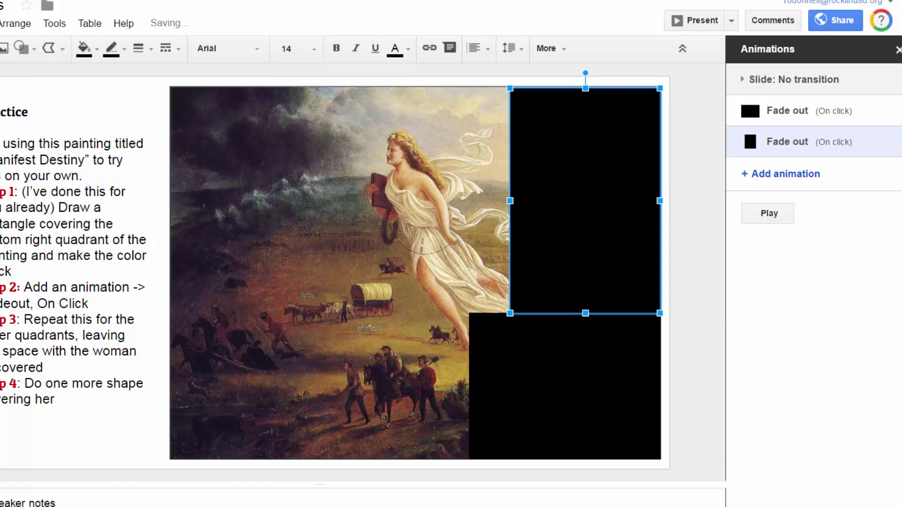
{"action": "key", "text": "Escape"}
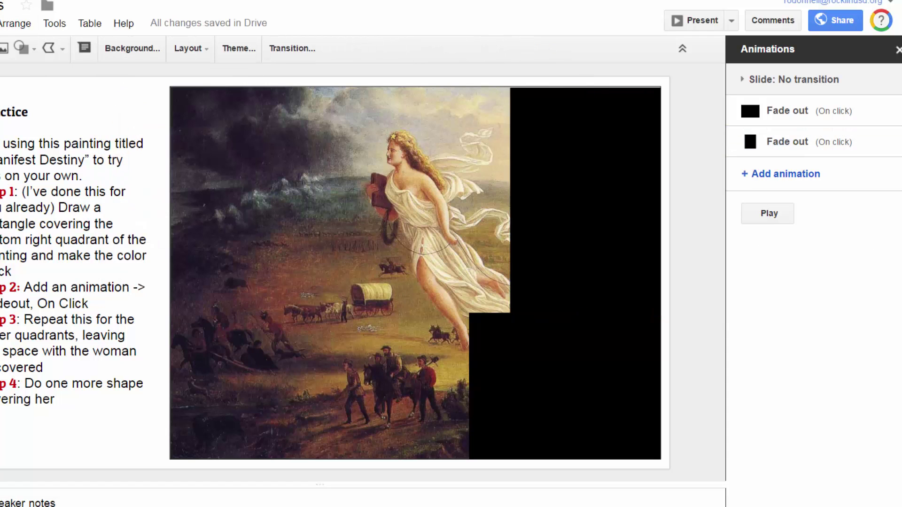
Draw a rectangle over the painting's bottom-left quarter.
{"action": "left_click", "coordinate": [33, 52]}
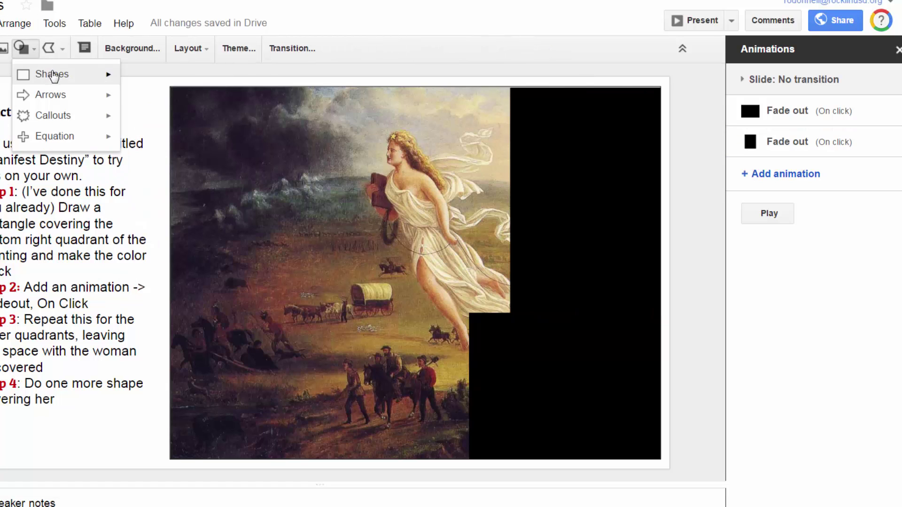
{"action": "mouse_move", "coordinate": [51, 70]}
{"action": "left_click", "coordinate": [134, 83]}
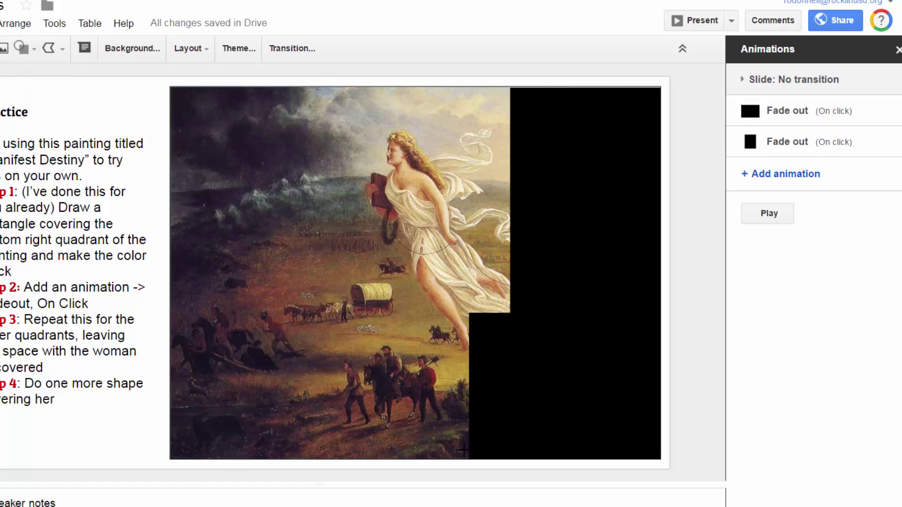
{"action": "mouse_move", "coordinate": [465, 452]}
{"action": "left_mouse_down"}
{"action": "mouse_move", "coordinate": [329, 301]}
{"action": "mouse_move", "coordinate": [203, 296]}
{"action": "mouse_move", "coordinate": [170, 311]}
{"action": "left_mouse_up"}
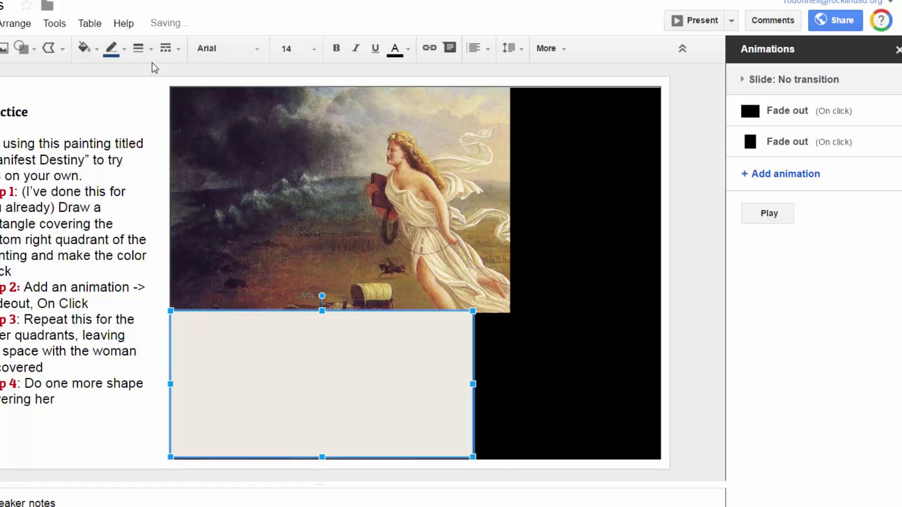
Make the new rectangle's fill and outline black.
{"action": "left_click", "coordinate": [95, 52]}
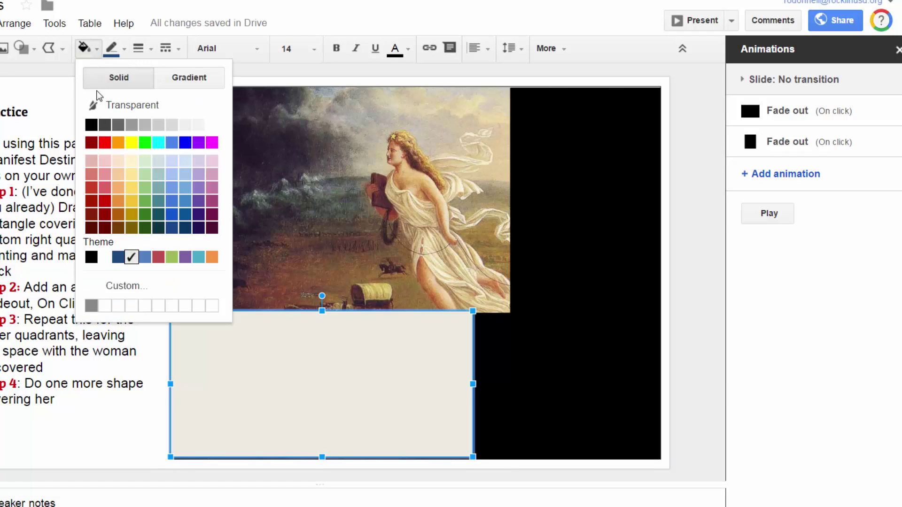
{"action": "left_click", "coordinate": [93, 125]}
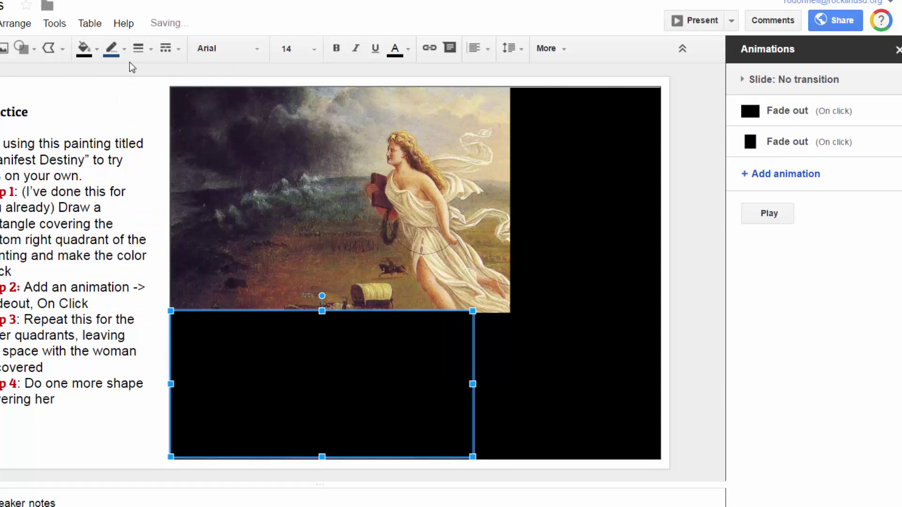
{"action": "left_click", "coordinate": [117, 53]}
{"action": "left_click", "coordinate": [119, 97]}
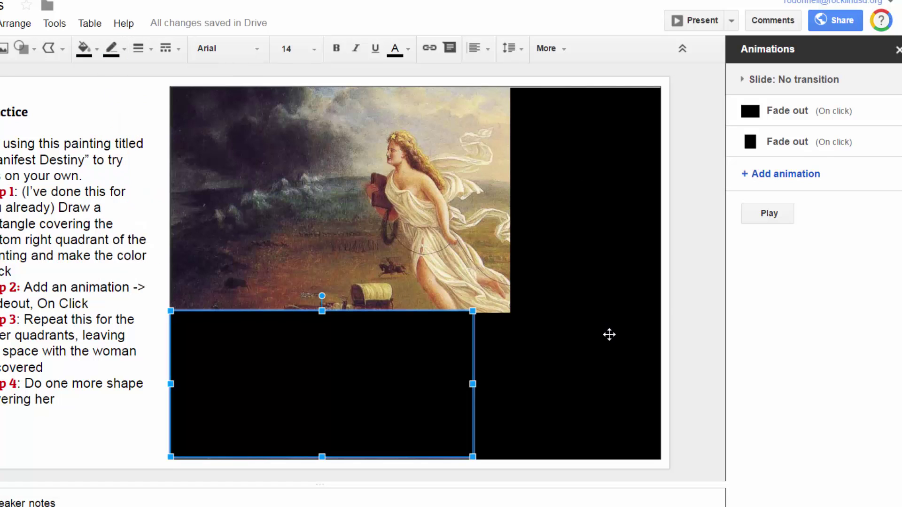
Add an animation to the rectangle and change its effect to Fade out.
{"action": "left_click", "coordinate": [780, 175]}
{"action": "left_click", "coordinate": [780, 174]}
{"action": "left_click", "coordinate": [781, 176]}
{"action": "left_click", "coordinate": [784, 209]}
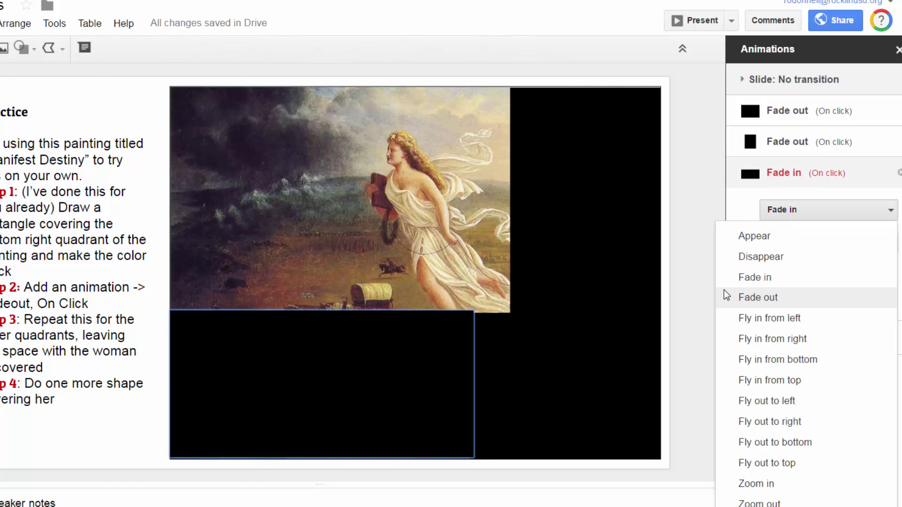
{"action": "left_click", "coordinate": [761, 297]}
{"action": "left_click", "coordinate": [26, 52]}
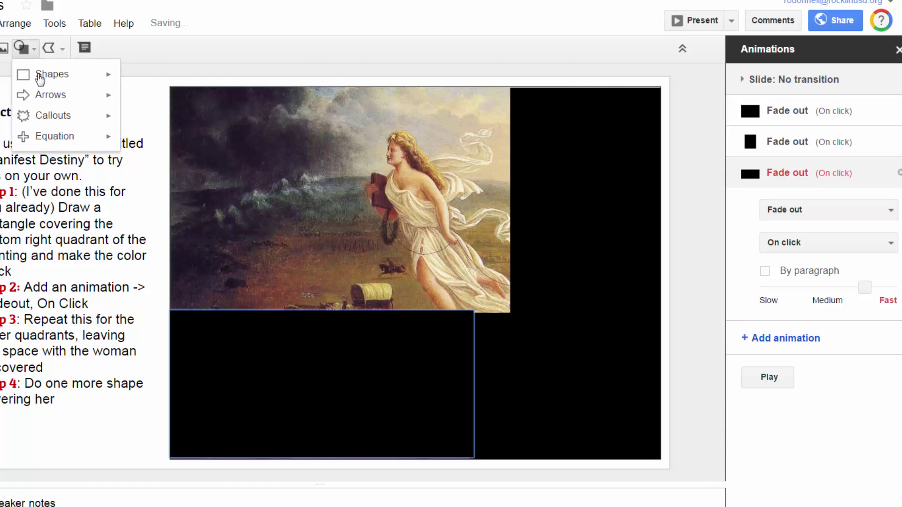
Draw a rectangle over the painting's top-left quarter.
{"action": "mouse_move", "coordinate": [36, 74]}
{"action": "left_click", "coordinate": [132, 83]}
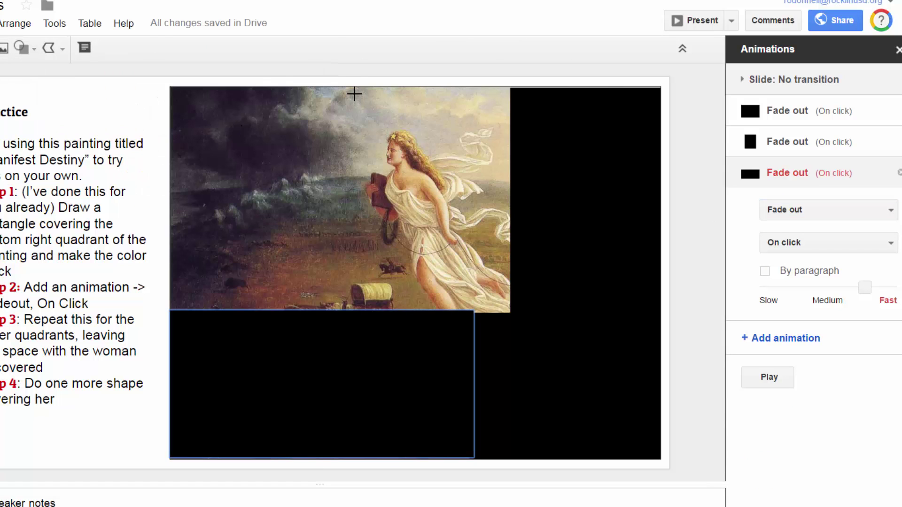
{"action": "mouse_move", "coordinate": [360, 87]}
{"action": "left_mouse_down"}
{"action": "mouse_move", "coordinate": [475, 458]}
{"action": "mouse_move", "coordinate": [324, 311]}
{"action": "mouse_move", "coordinate": [169, 311]}
{"action": "left_mouse_up"}
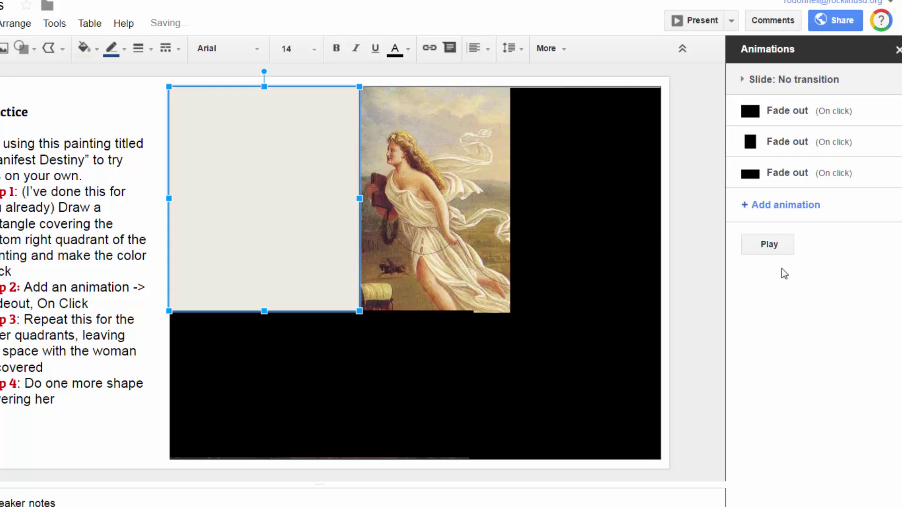
Give the top-left rectangle a Fade out animation using the keyboard.
{"action": "key", "text": "Return"}
{"action": "key", "text": "space"}
{"action": "key", "text": "Down"}
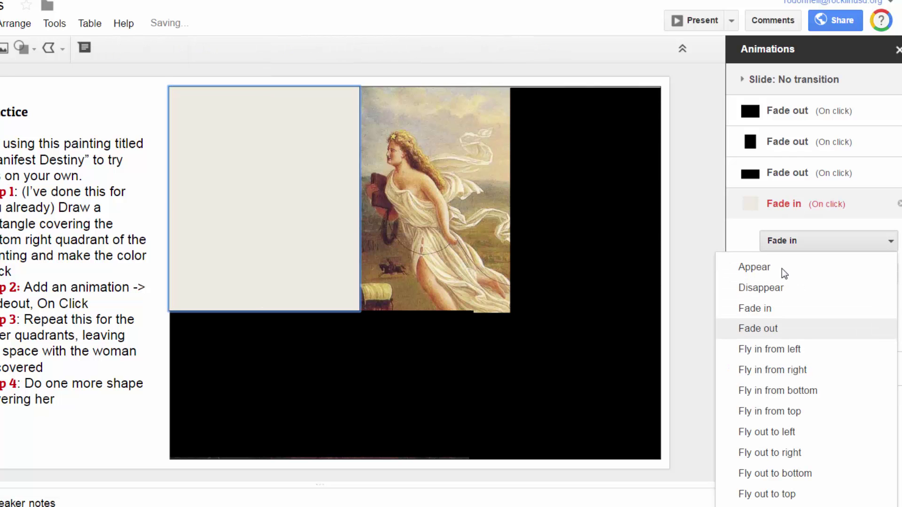
{"action": "key", "text": "Return"}
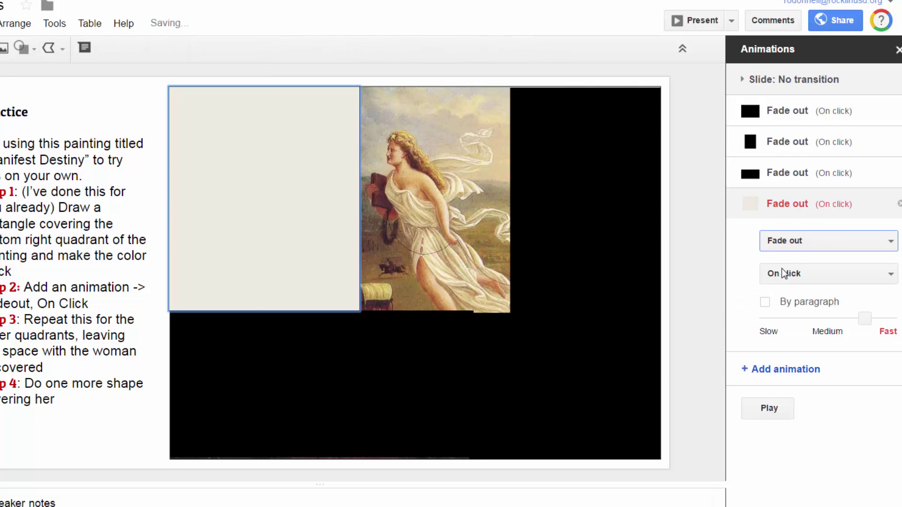
Set the top-left rectangle's fill and outline colour to black.
{"action": "left_click", "coordinate": [264, 199]}
{"action": "left_click", "coordinate": [85, 48]}
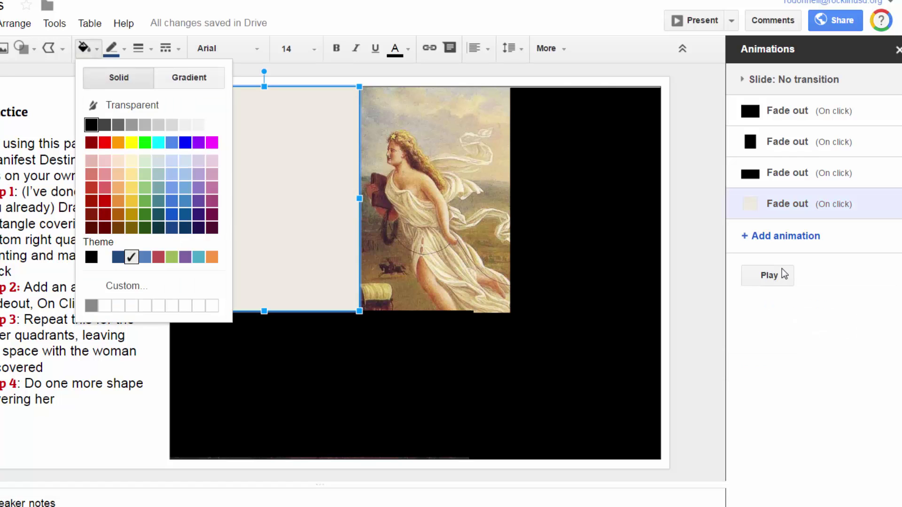
{"action": "left_click", "coordinate": [91, 125]}
{"action": "left_click", "coordinate": [111, 47]}
{"action": "left_click", "coordinate": [118, 95]}
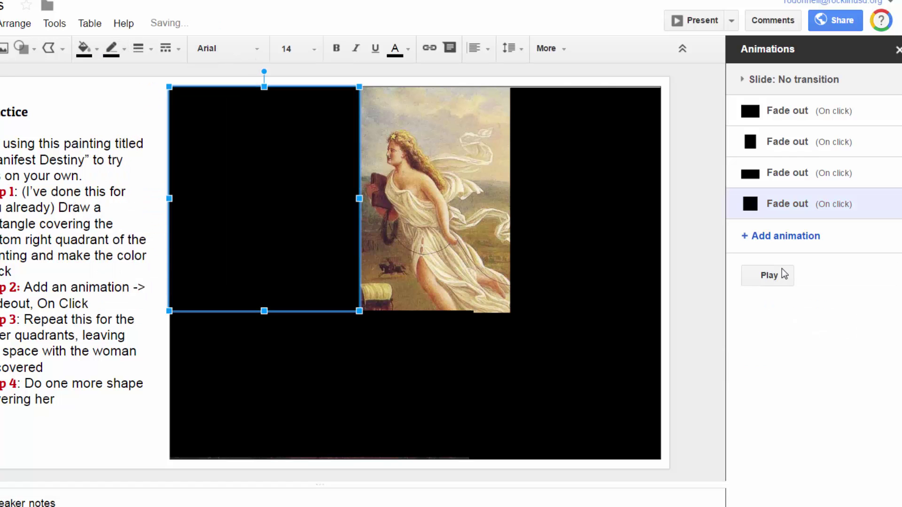
{"action": "left_click", "coordinate": [781, 269]}
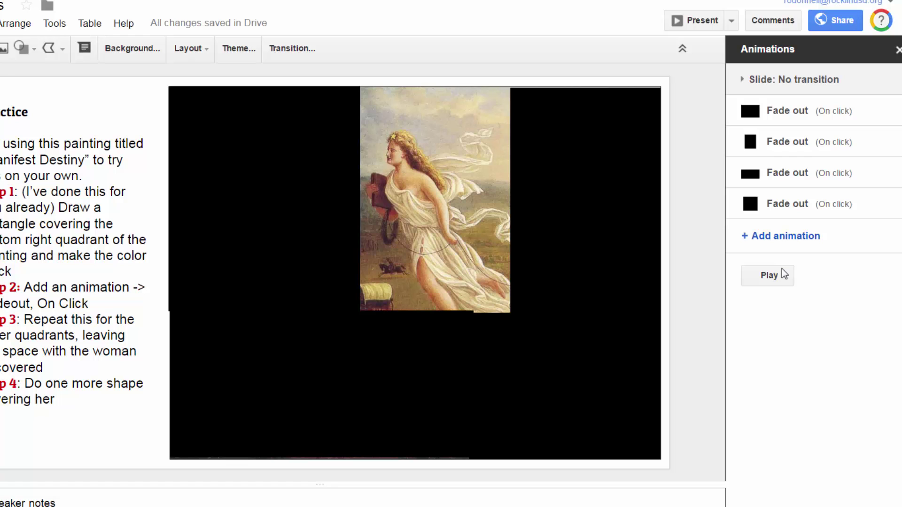
Draw a rectangle covering the woman in the centre of the painting.
{"action": "left_click", "coordinate": [21, 47]}
{"action": "mouse_move", "coordinate": [52, 74]}
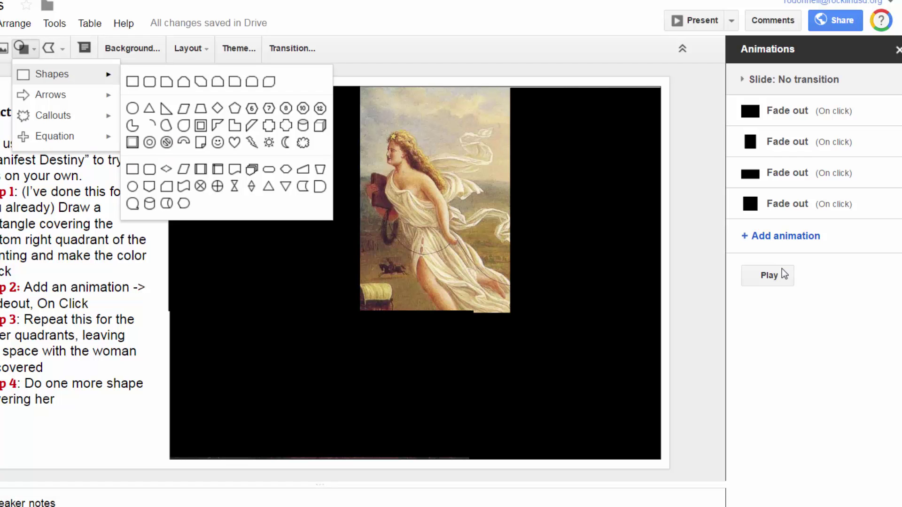
{"action": "key", "text": "Escape"}
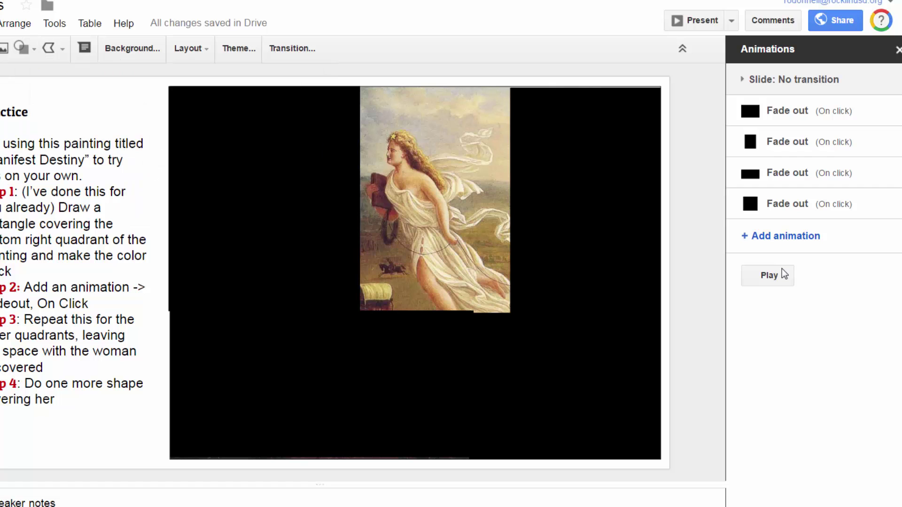
{"action": "mouse_move", "coordinate": [512, 82]}
{"action": "left_mouse_down"}
{"action": "mouse_move", "coordinate": [422, 282]}
{"action": "mouse_move", "coordinate": [357, 360]}
{"action": "left_mouse_up"}
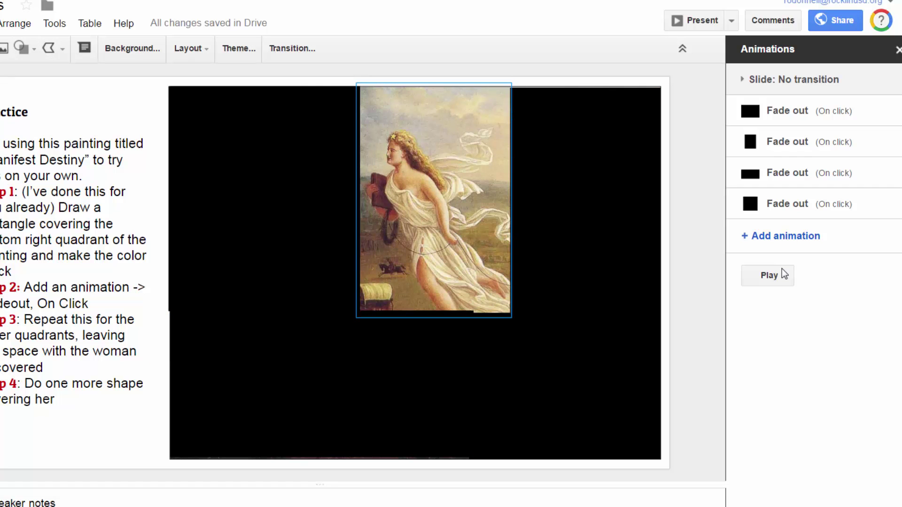
{"action": "left_click_drag", "start_coordinate": [356, 318], "coordinate": [356, 318]}
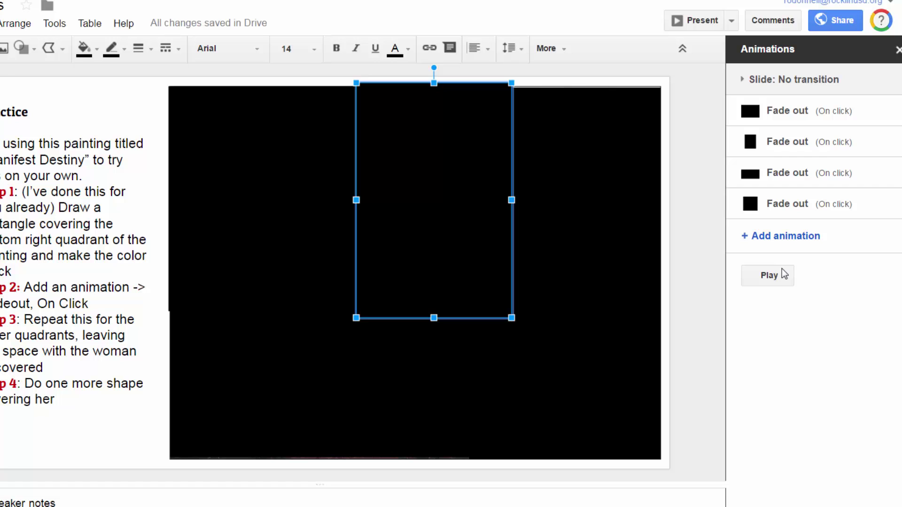
Add an animation to the centre rectangle with Ctrl+Alt+Shift+A and set it to Fade out.
{"action": "key", "text": "ctrl+alt+shift+a"}
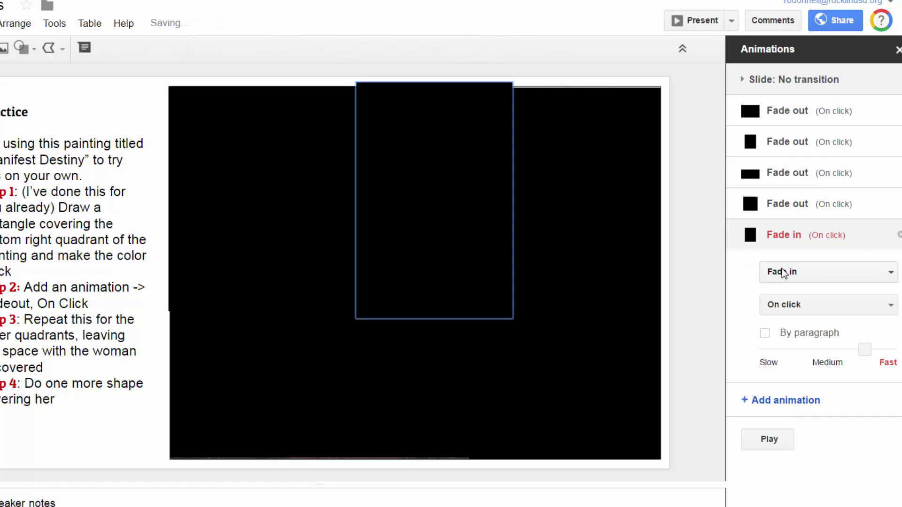
{"action": "left_click", "coordinate": [783, 274]}
{"action": "key", "text": "Down"}
{"action": "key", "text": "Return"}
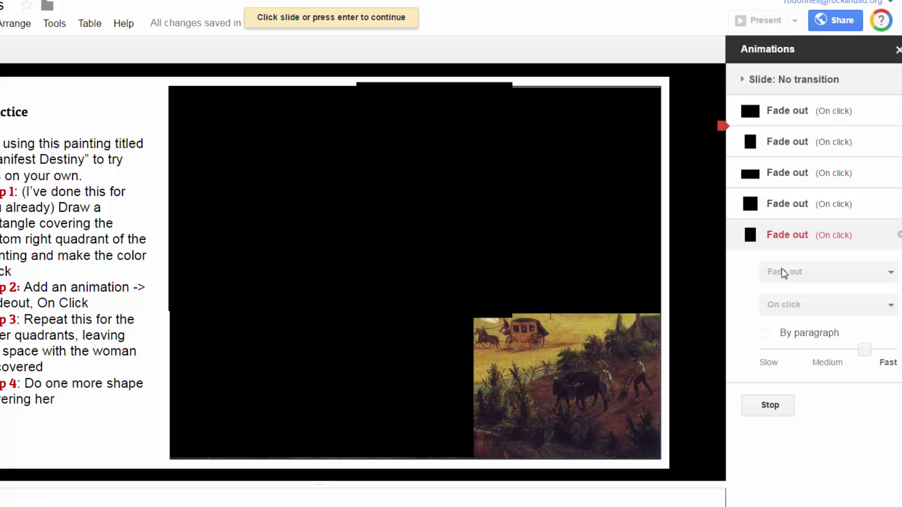
Advance the animation preview so the top-right rectangle fades out.
{"action": "key", "text": "Return"}
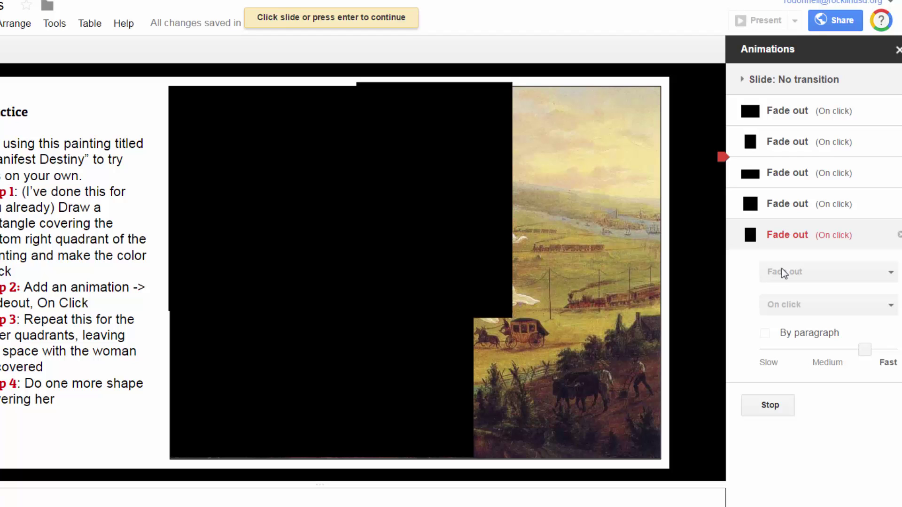
Advance the animation preview so the bottom-left rectangle fades out.
{"action": "key", "text": "Return"}
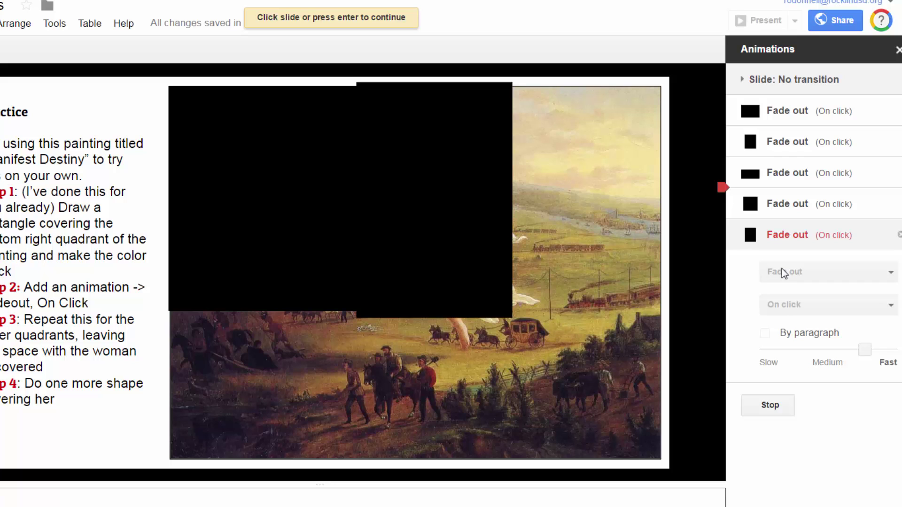
Play the fourth Fade out so the top-left black block disappears, leaving only the woman hidden.
{"action": "key", "text": "Return"}
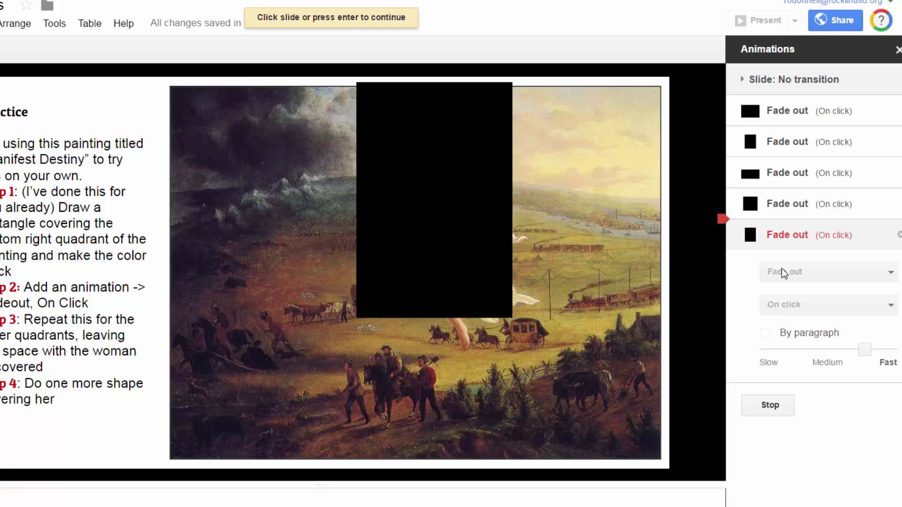
Fade out the final rectangle to uncover the woman, then leave the preview for the Teacher's Guide slide.
{"action": "key", "text": "Return"}
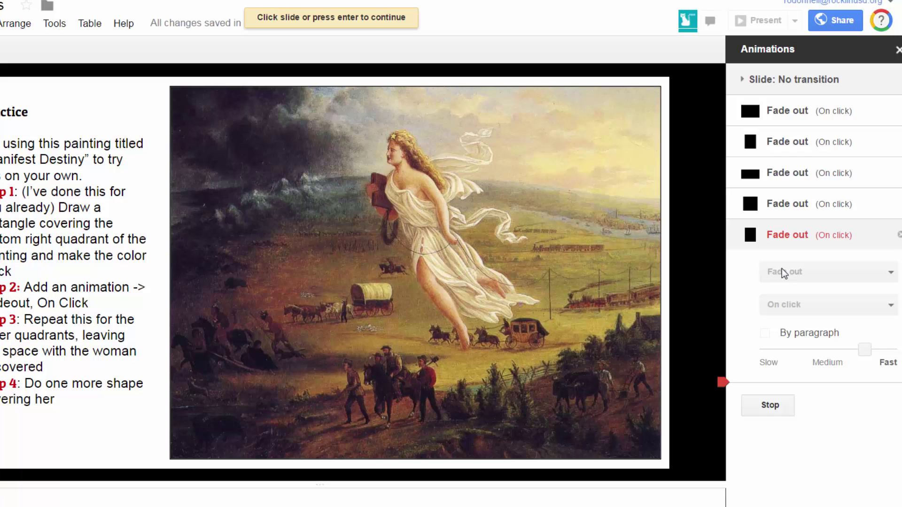
{"action": "key", "text": "Escape"}
{"action": "key", "text": "Down"}
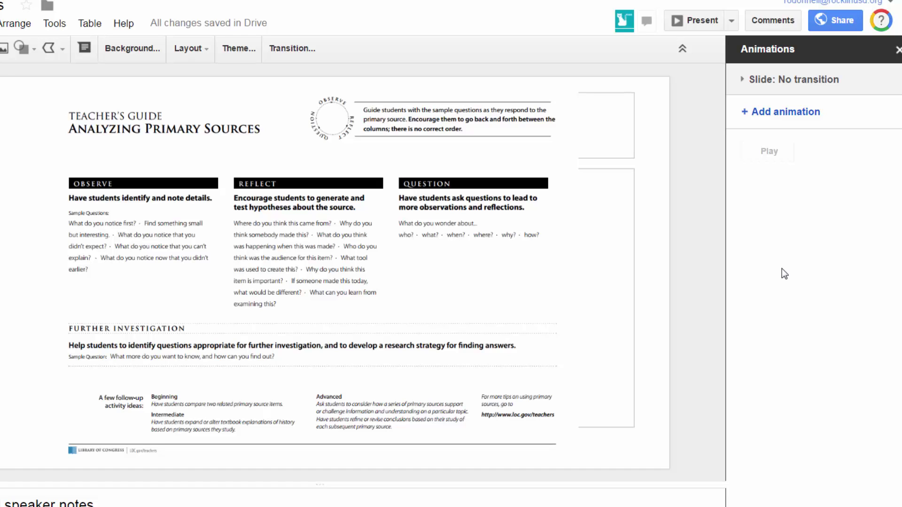
Advance to the Teacher's Guide slide with Observe, Reflect and Question prompts.
{"action": "key", "text": "Down"}
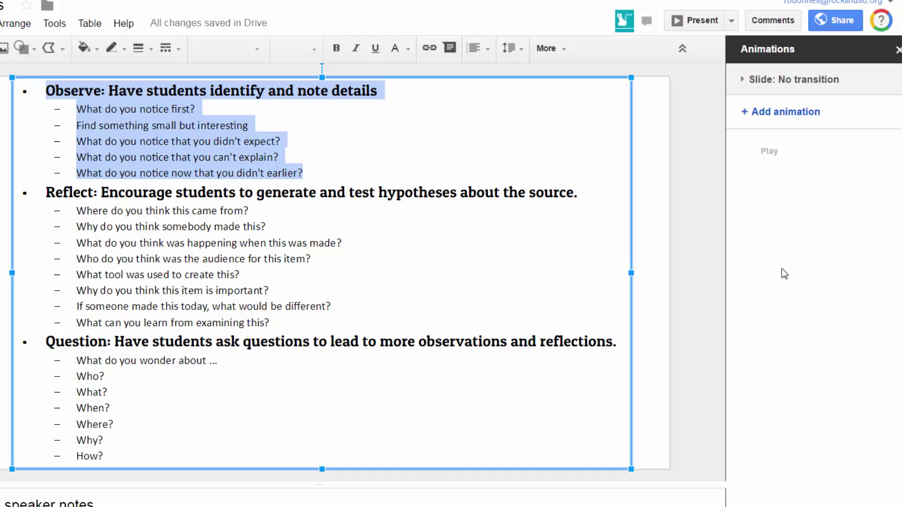
{"action": "key", "text": "shift+Right"}
{"action": "key", "text": "shift+Right"}
{"action": "key", "text": "shift+Right"}
{"action": "key", "text": "shift+Right"}
{"action": "key", "text": "shift+Right"}
{"action": "key", "text": "shift+Right"}
{"action": "key", "text": "shift+Right"}
{"action": "key", "text": "shift+Right"}
{"action": "key", "text": "shift+Right"}
{"action": "key", "text": "shift+Right"}
{"action": "key", "text": "shift+Right"}
{"action": "key", "text": "shift+Right"}
{"action": "key", "text": "shift+Right"}
{"action": "key", "text": "shift+Right"}
{"action": "key", "text": "shift+Right"}
{"action": "key", "text": "shift+Right"}
{"action": "key", "text": "shift+Right"}
{"action": "key", "text": "shift+Right"}
{"action": "key", "text": "shift+Right"}
{"action": "key", "text": "shift+Right"}
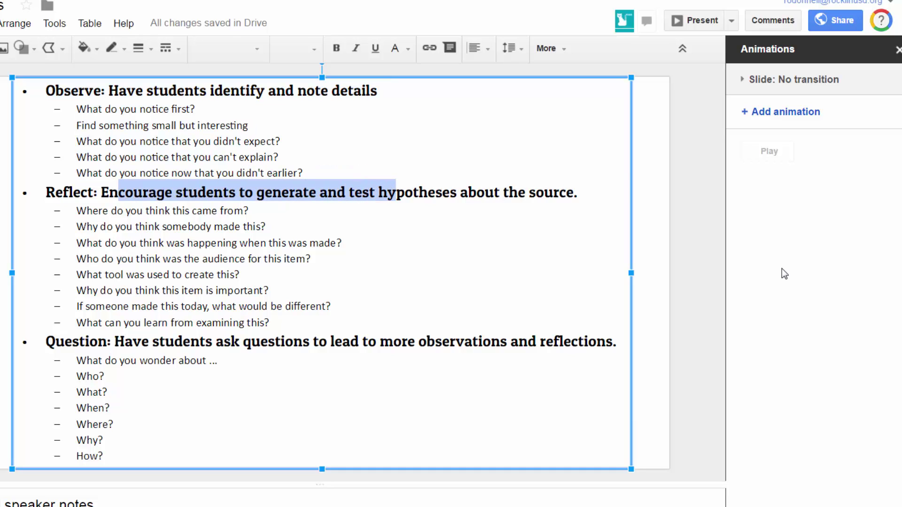
{"action": "key", "text": "shift+Down"}
{"action": "key", "text": "shift+Down"}
{"action": "key", "text": "shift+Down"}
{"action": "key", "text": "shift+Down"}
{"action": "key", "text": "shift+Down"}
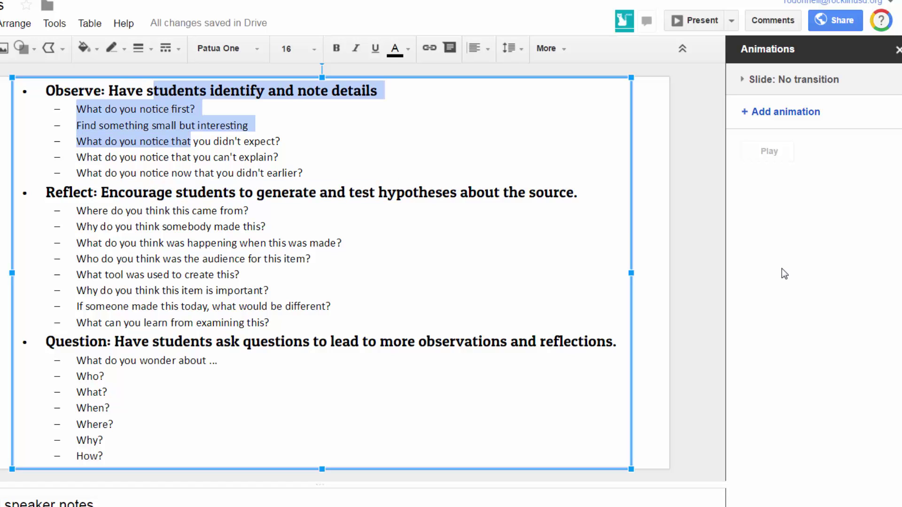
{"action": "key", "text": "shift+Down"}
{"action": "key", "text": "shift+Down"}
{"action": "key", "text": "shift+Down"}
{"action": "key", "text": "shift+Down"}
{"action": "key", "text": "shift+Down"}
{"action": "key", "text": "shift+Down"}
{"action": "key", "text": "shift+Down"}
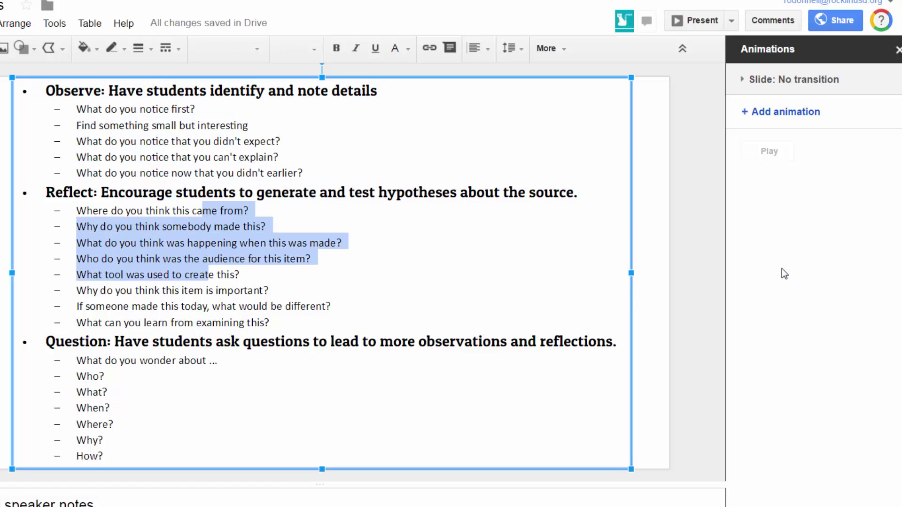
{"action": "key", "text": "Down"}
{"action": "key", "text": "shift+Down"}
{"action": "key", "text": "shift+Down"}
{"action": "key", "text": "shift+Down"}
{"action": "key", "text": "shift+Down"}
{"action": "key", "text": "shift+Down"}
{"action": "key", "text": "shift+Down"}
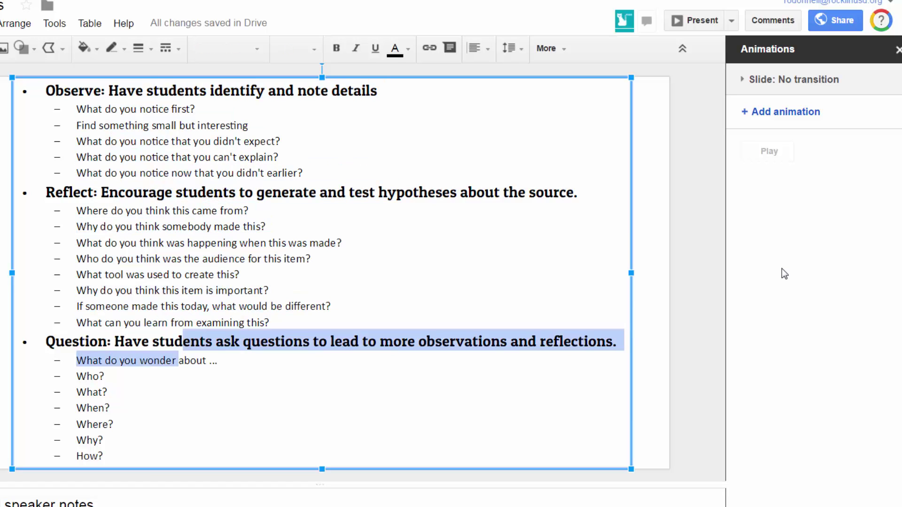